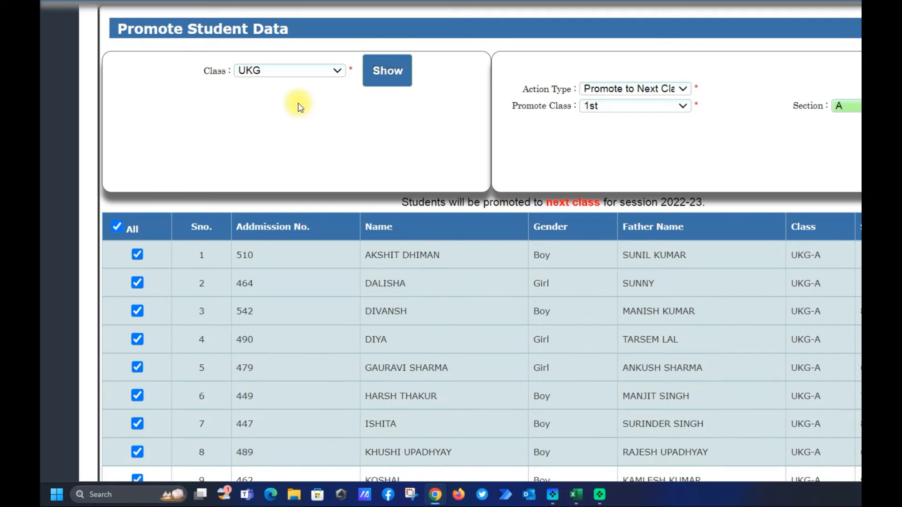
Step: Load the LKG student list on the Promote Student Data page
left_click(117, 227)
left_click(138, 255)
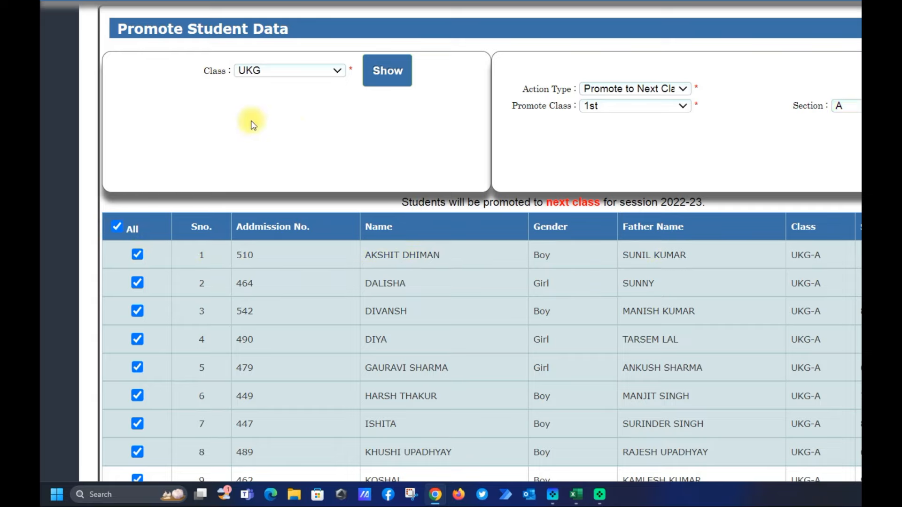
left_click(267, 70)
left_click(267, 109)
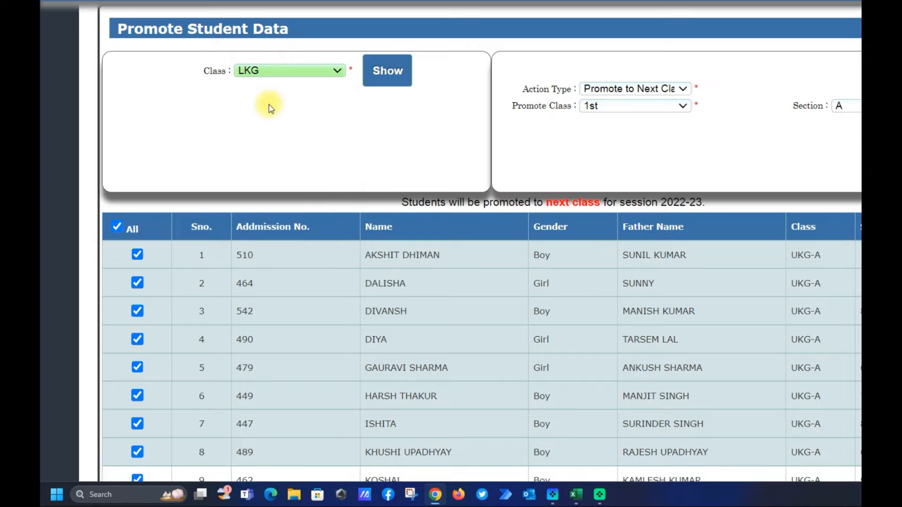
left_click(381, 70)
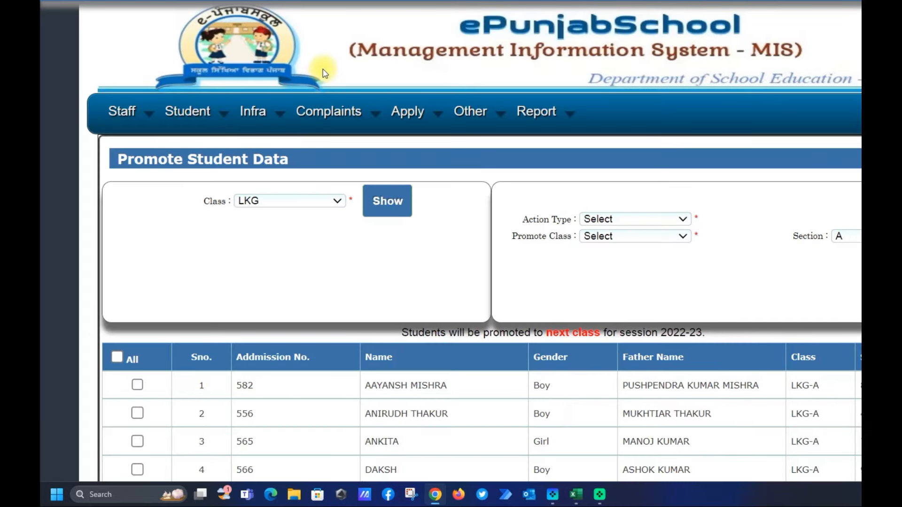
Step: Load the UKG student list and select its first two students
left_click(285, 202)
left_click(278, 252)
left_click(382, 206)
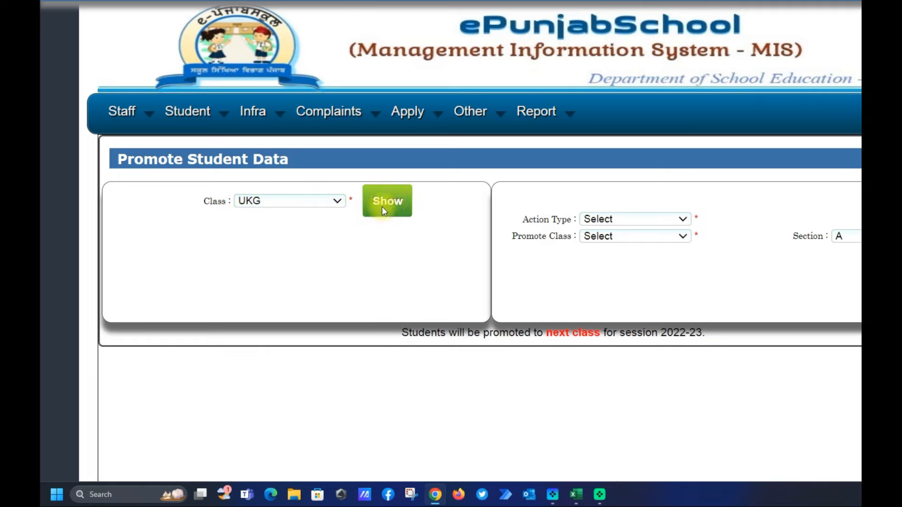
scroll(229, 297, "down", 2)
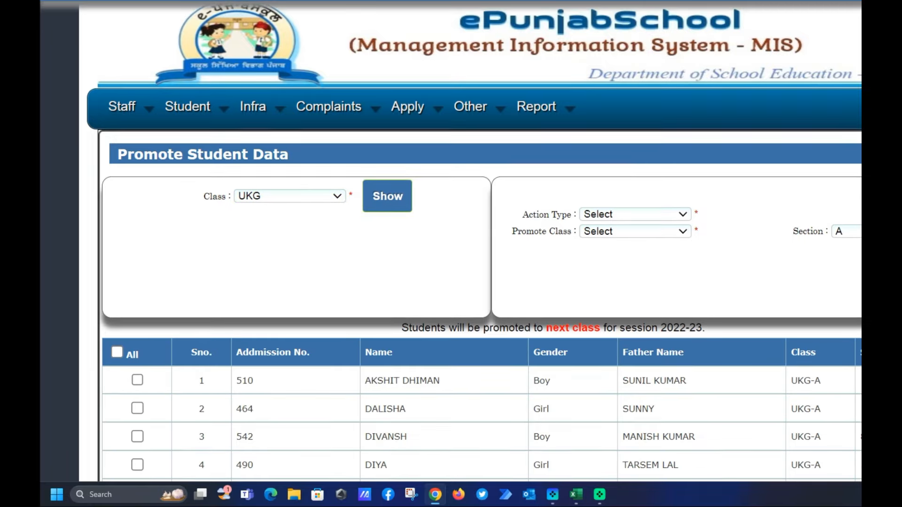
left_click(137, 284)
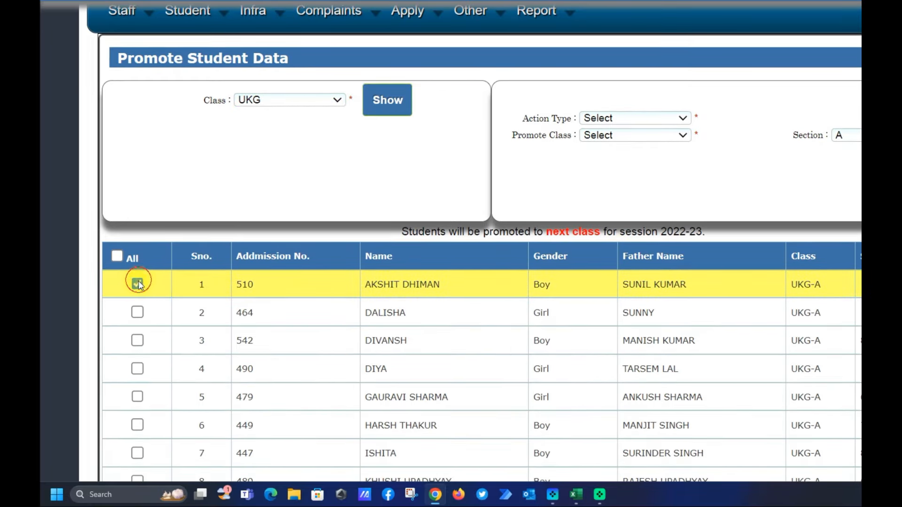
left_click(137, 311)
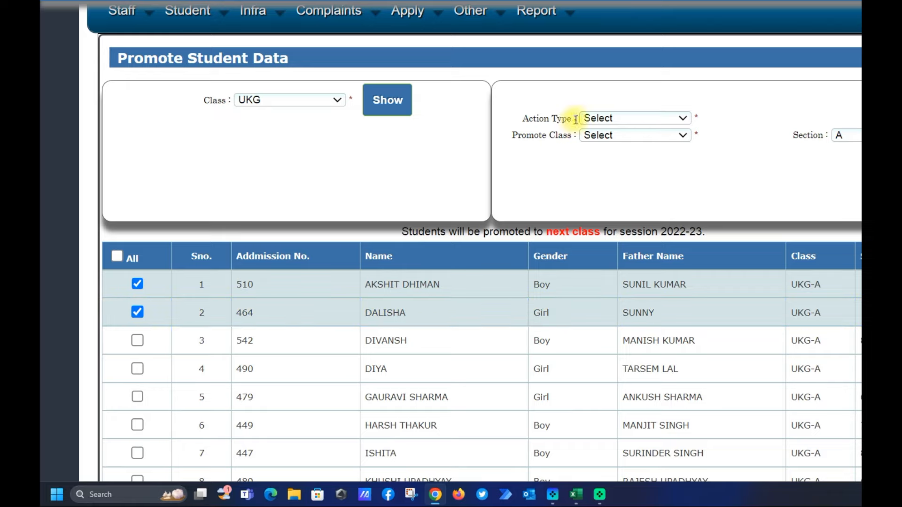
Step: Set the action type to Retain in Same Class and the section to A for the selected students
left_click(604, 117)
left_click(620, 157)
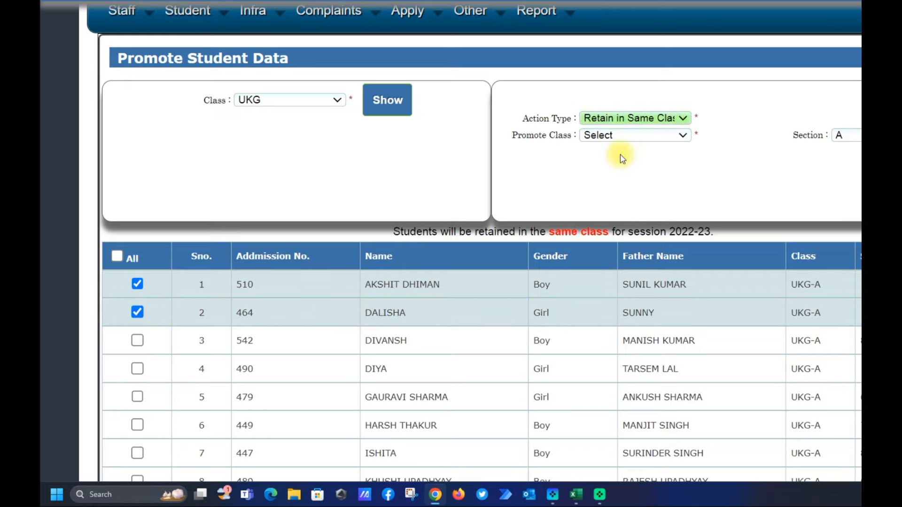
left_click(632, 136)
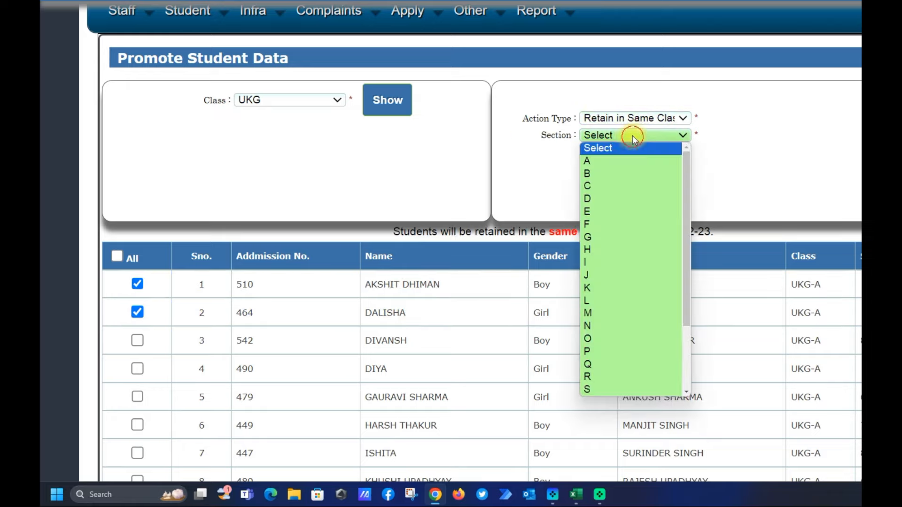
left_click(627, 160)
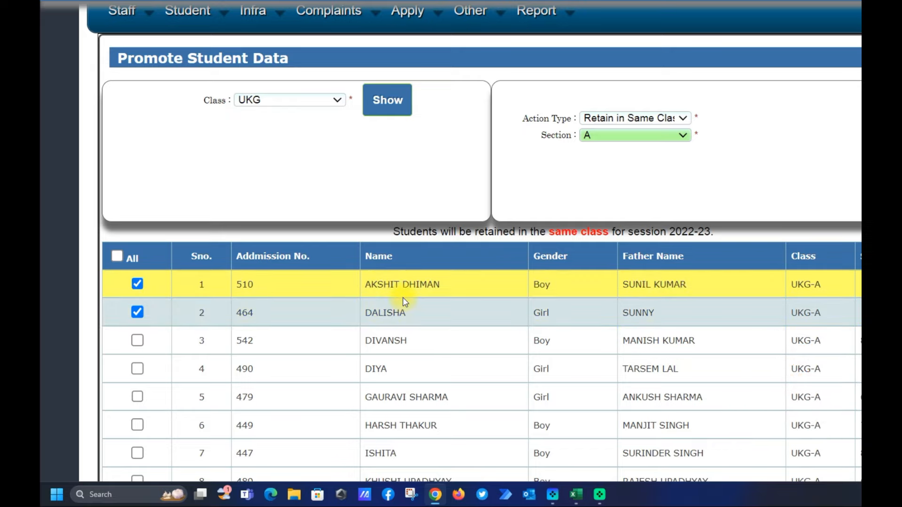
scroll(475, 244, "up", 2)
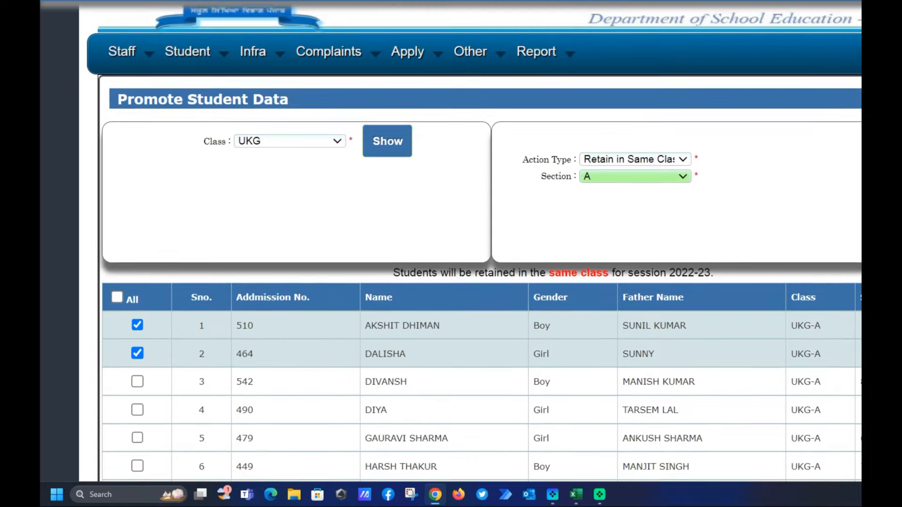
scroll(474, 244, "down", 1)
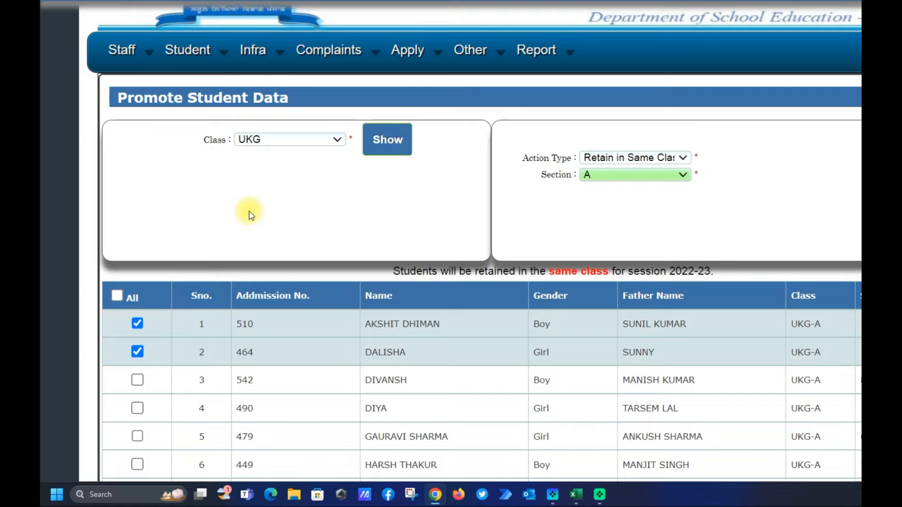
left_click(285, 140)
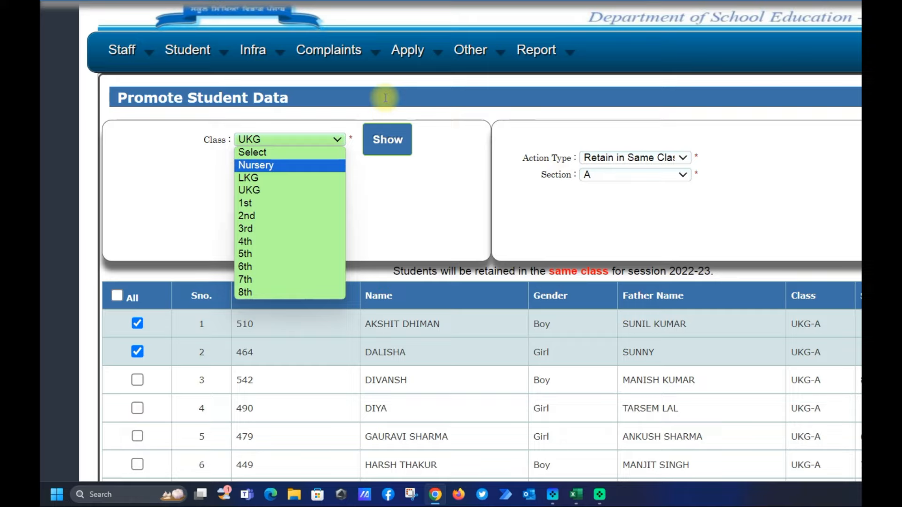
Step: Open the Approve Student Data page and check the approval status and date of the student data
mouse_move(193, 54)
left_click(200, 146)
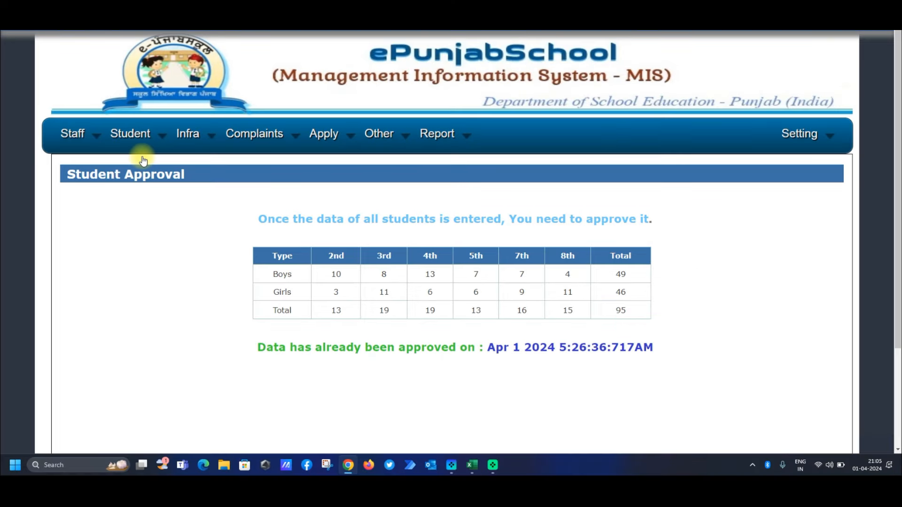
mouse_move(128, 132)
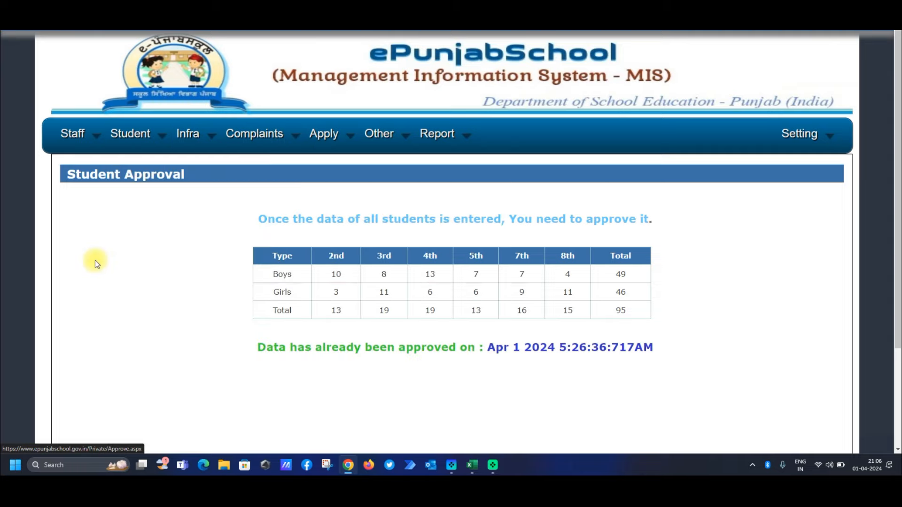
left_click(95, 265)
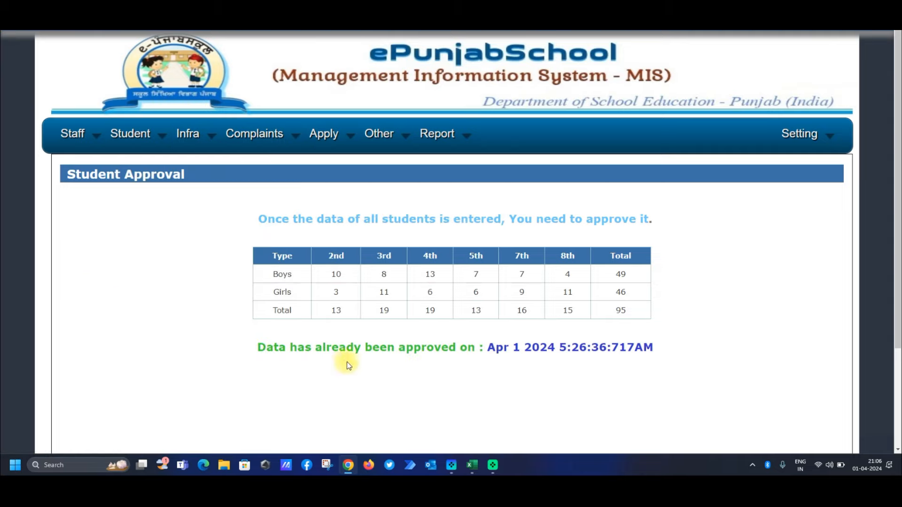
left_click_drag(283, 353, 400, 353)
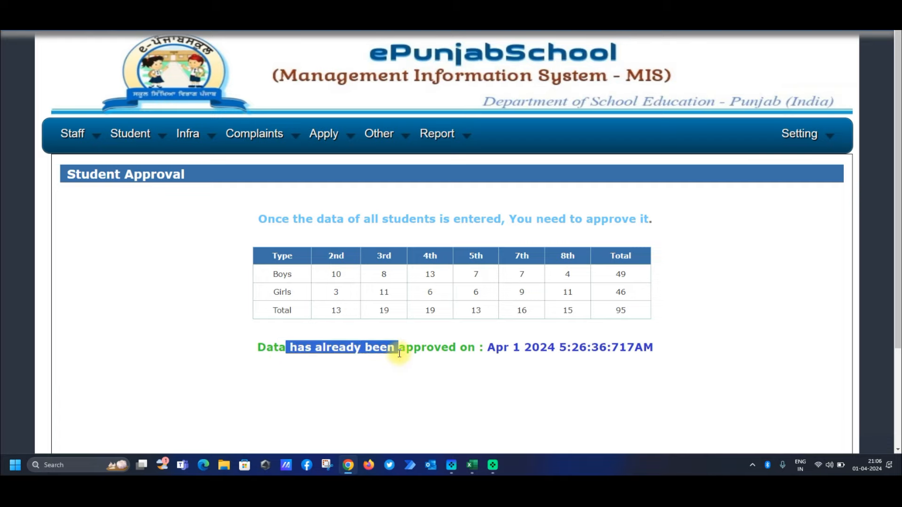
left_click(181, 290)
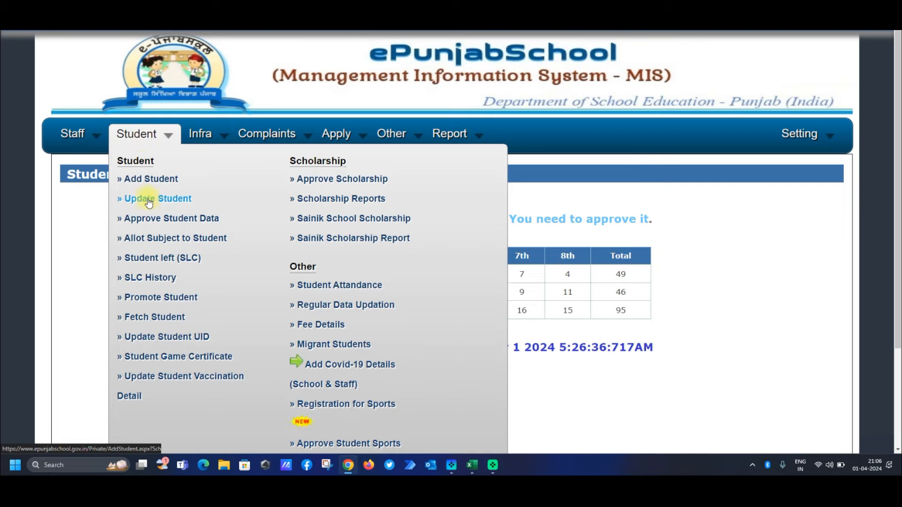
Step: Open the Allot Subject to Student page and request the list for class 1st with all sections
left_click(193, 244)
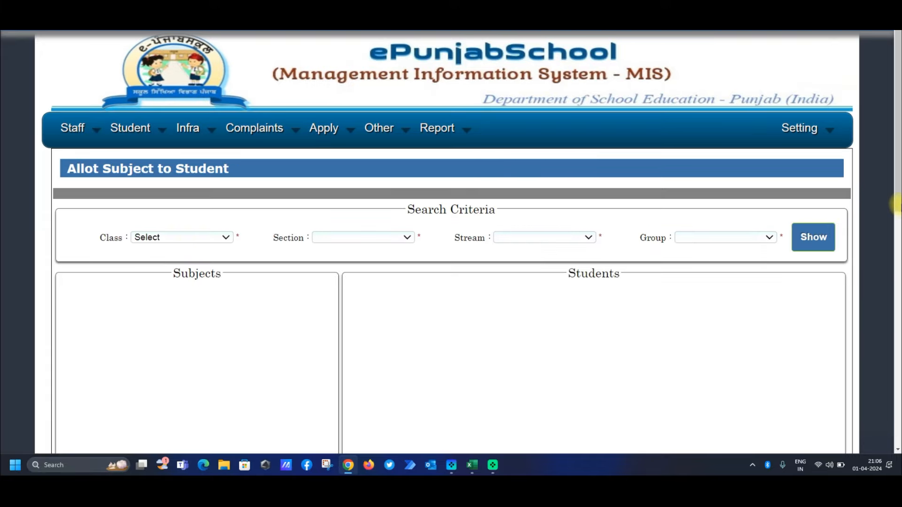
mouse_move(897, 205)
left_mouse_down()
mouse_move(897, 293)
mouse_move(896, 199)
left_mouse_up()
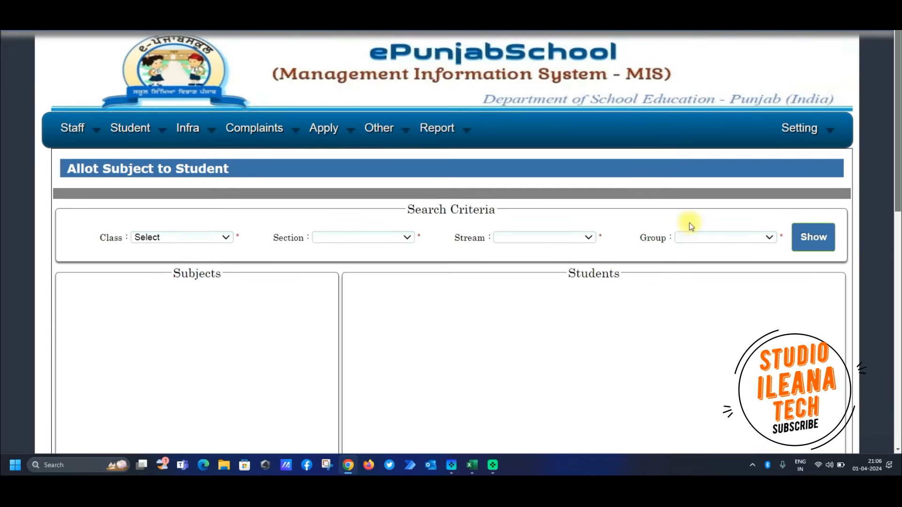
left_click(187, 237)
left_click(179, 294)
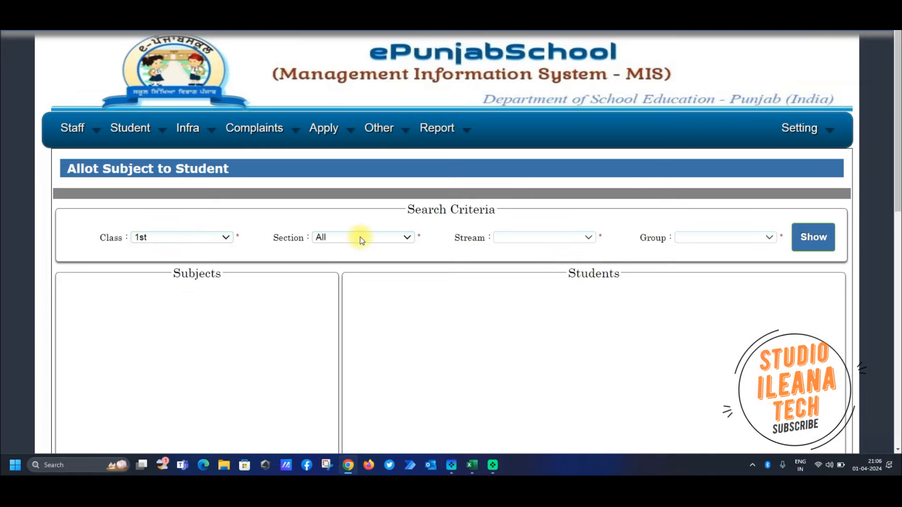
left_click(360, 237)
left_click(360, 237)
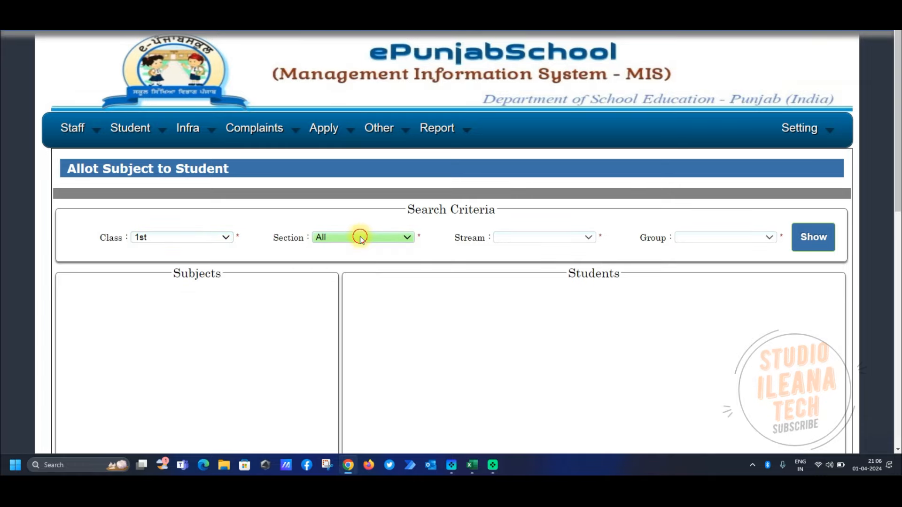
left_click(812, 238)
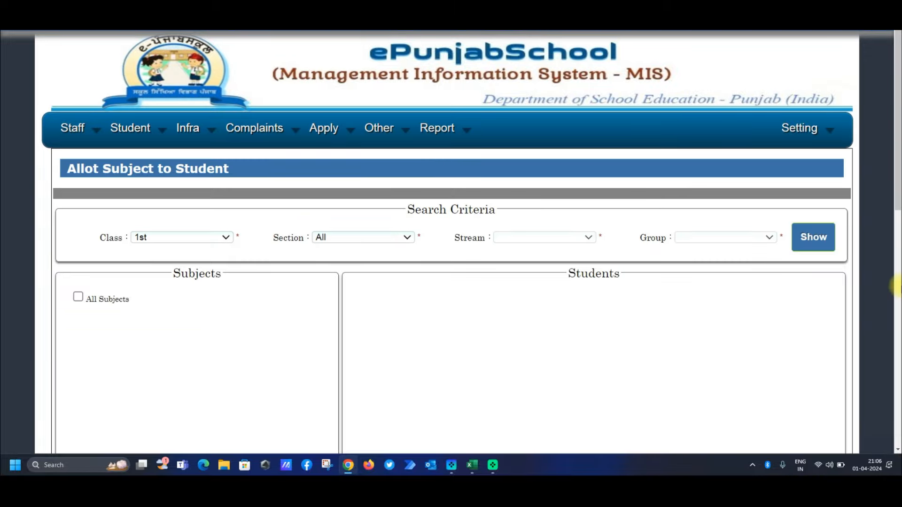
Step: List the class 2nd students of all sections and tick the options for all students and all subjects
left_click(212, 237)
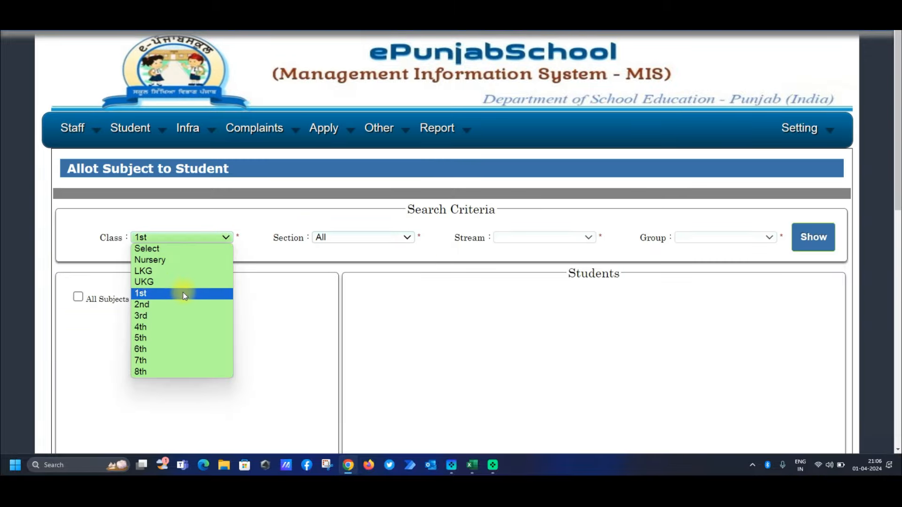
left_click(180, 304)
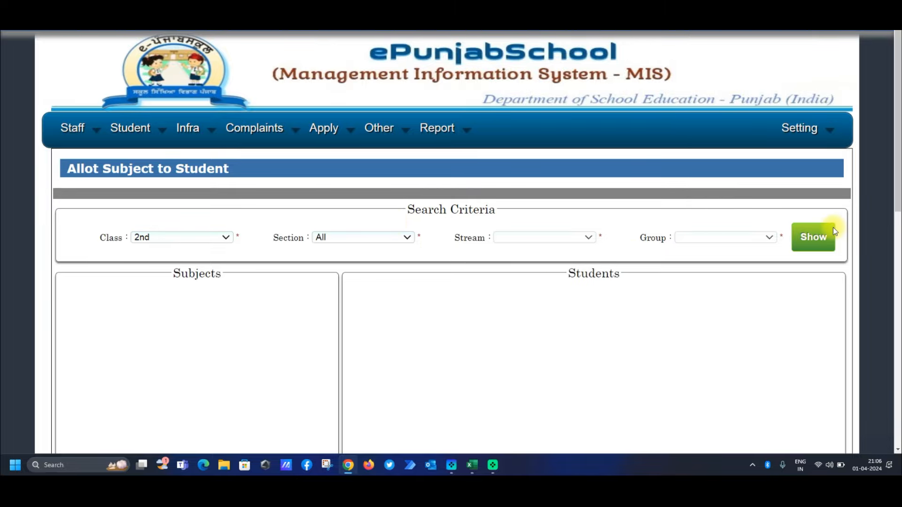
left_click(820, 237)
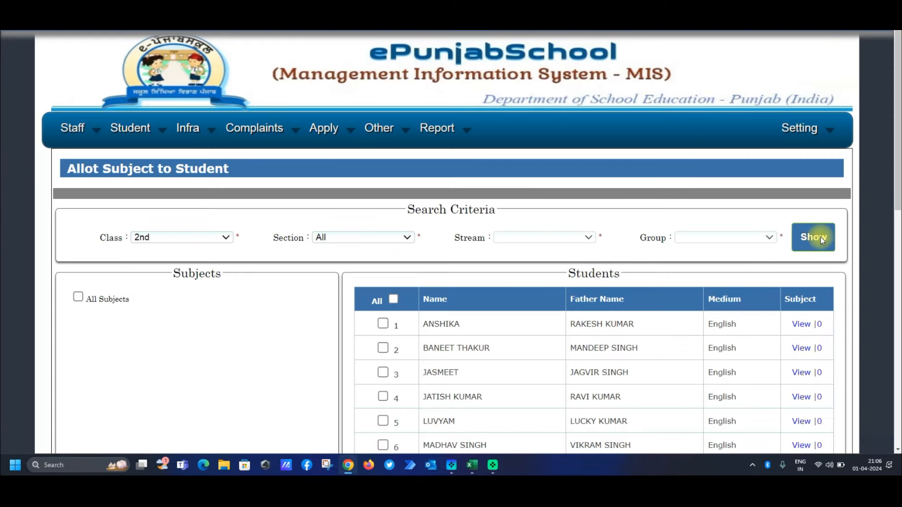
left_click_drag(897, 174, 896, 244)
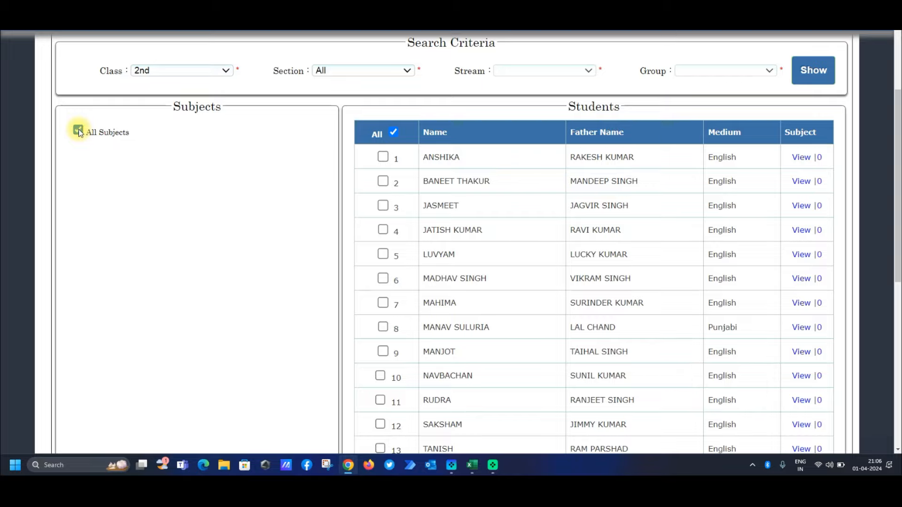
left_click_drag(896, 187, 895, 358)
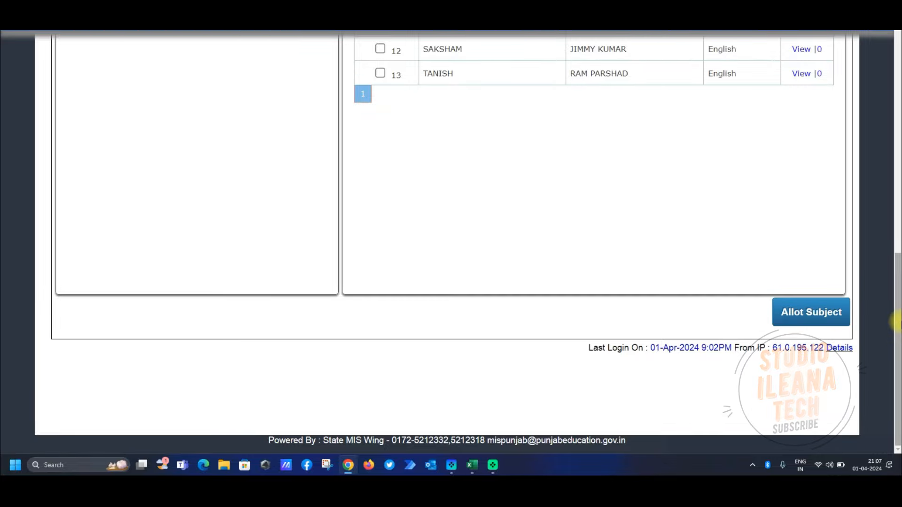
left_click_drag(898, 322, 896, 101)
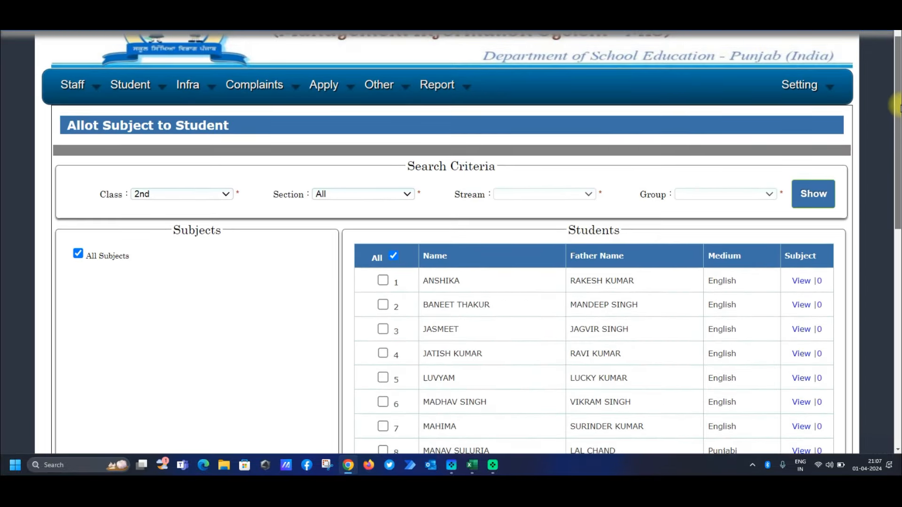
Step: Show the class 6th subjects and students for all sections and review the available subjects
left_click(196, 194)
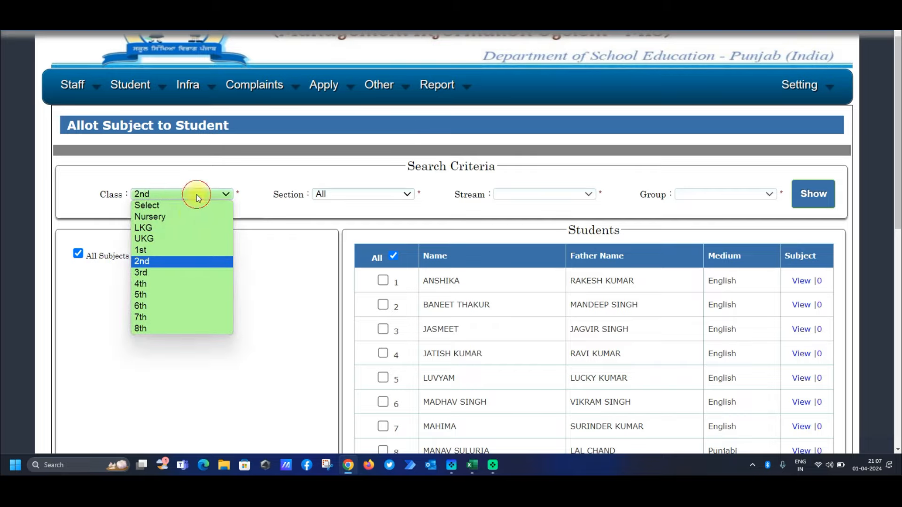
left_click(172, 310)
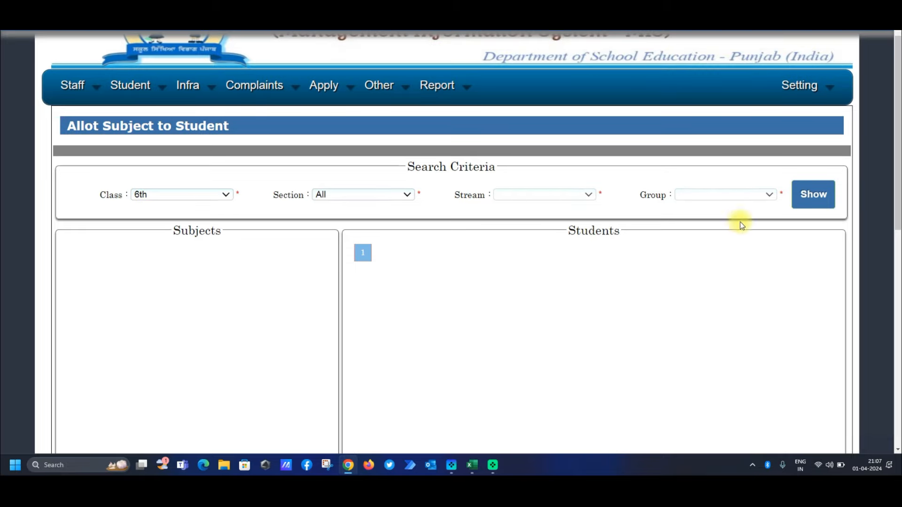
left_click(815, 193)
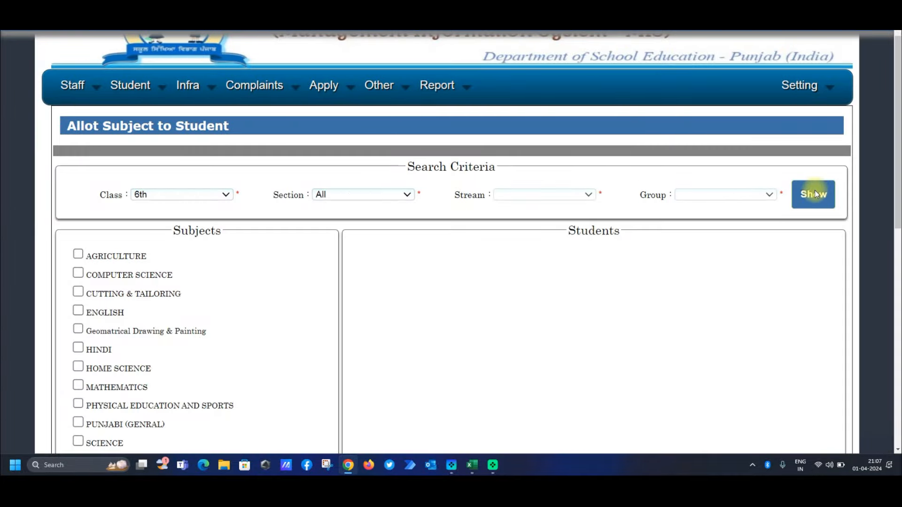
left_click_drag(896, 191, 893, 229)
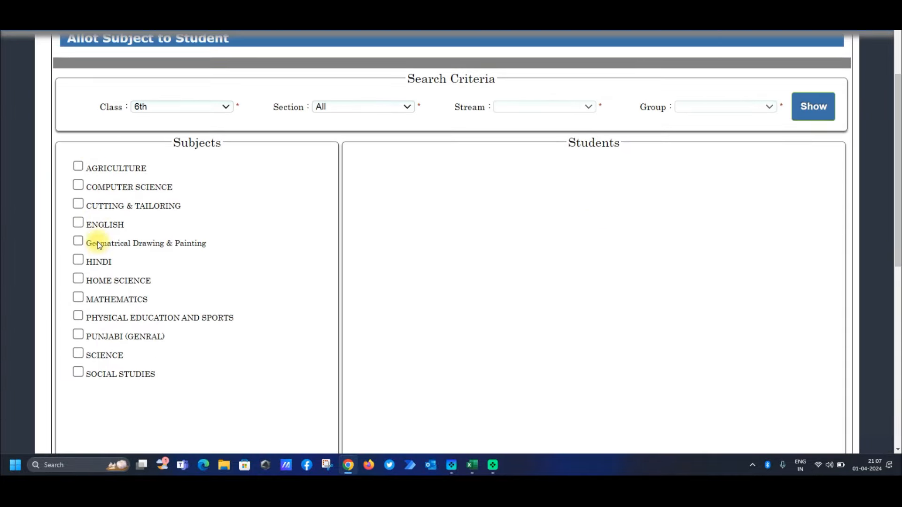
Step: Request the subject and student lists for class 7th with all sections
left_click(212, 106)
left_click(175, 229)
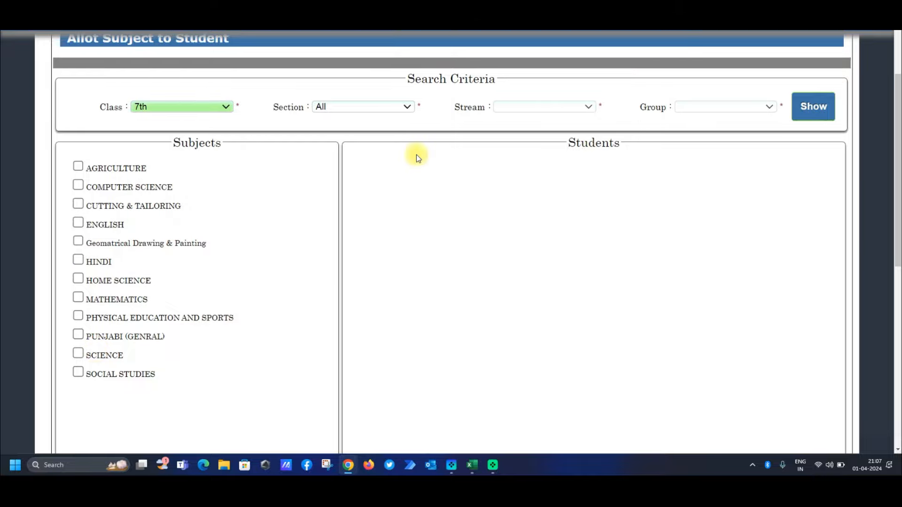
left_click(832, 100)
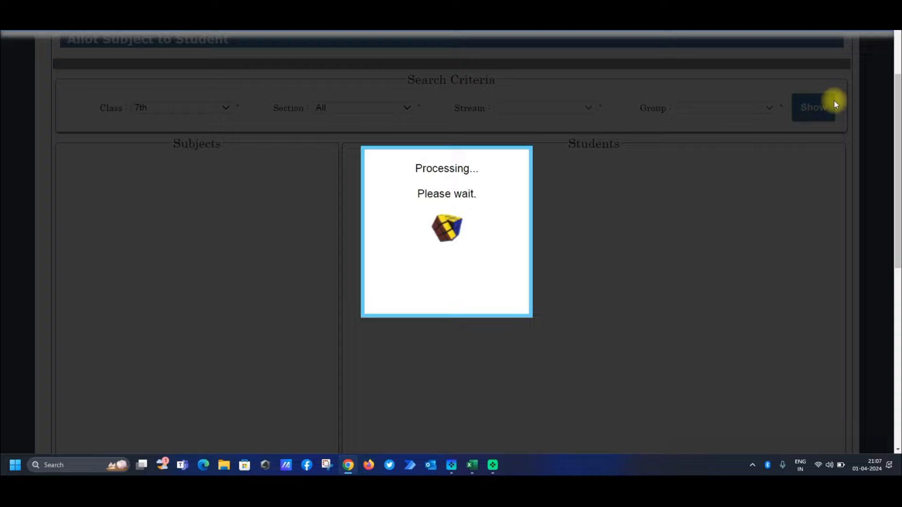
Step: Tick the first four class 7th students and the Agriculture, Computer Science, English, Hindi, Mathematics, Physical Education and Sports, Punjabi, Science and Social Studies subjects
scroll(751, 150, "down", 1)
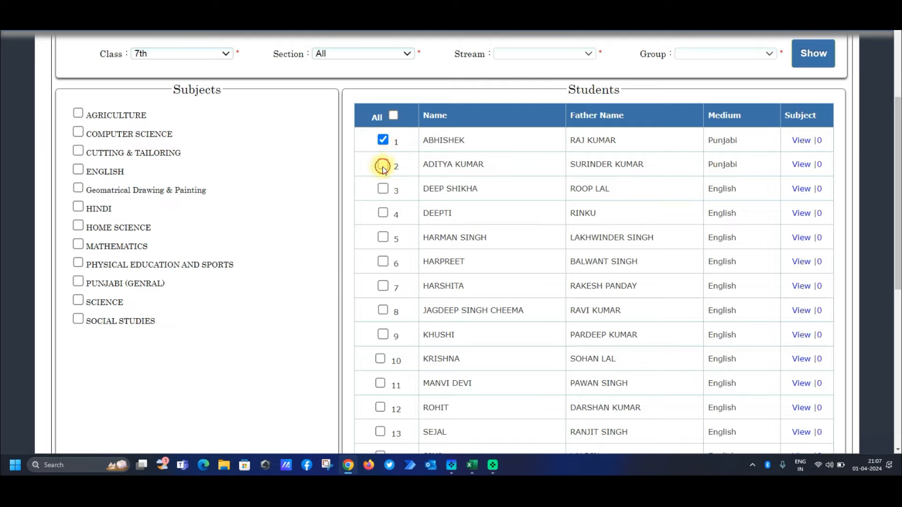
left_click(383, 189)
left_click(78, 132)
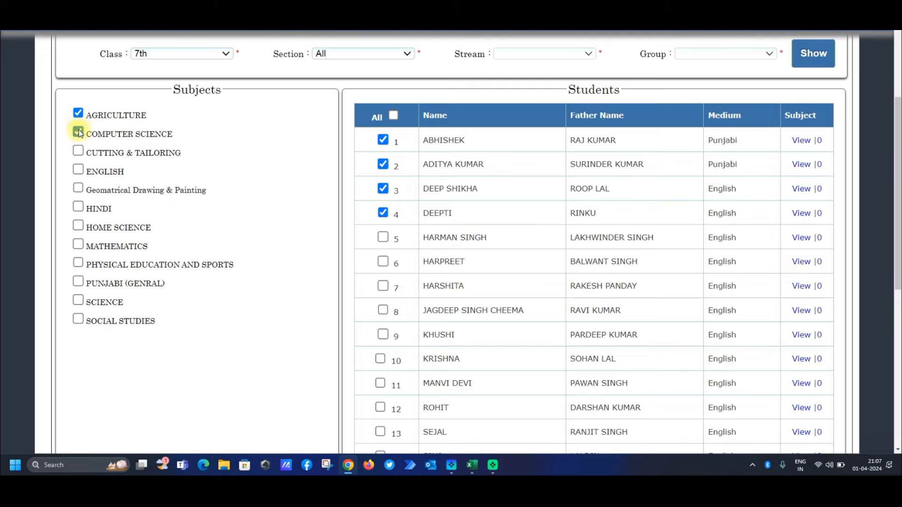
left_click(78, 207)
left_click(78, 263)
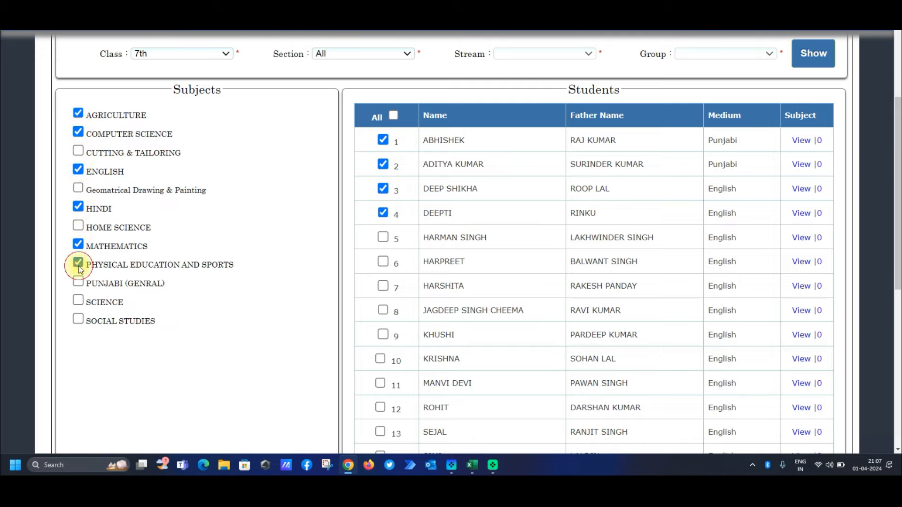
left_click(78, 281)
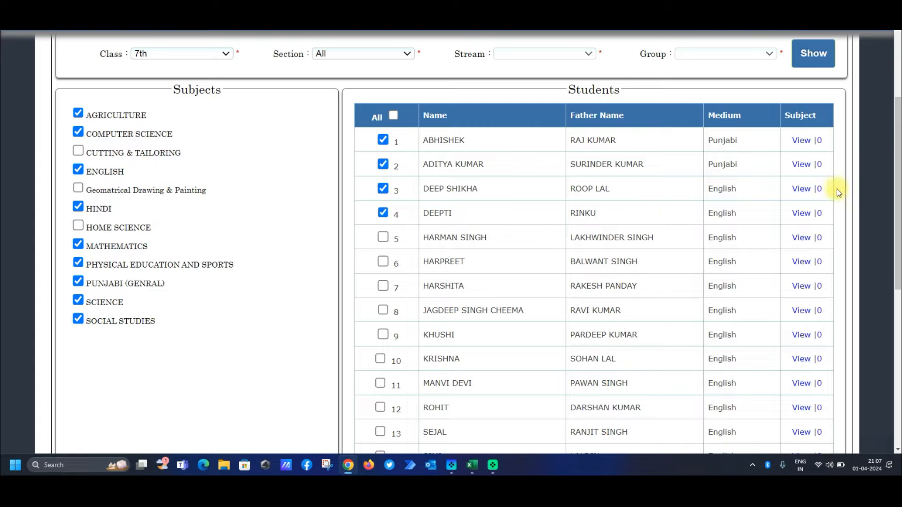
Step: Locate the Allot Subject command below the class 7th student list, review the ticked subjects and students, and bring up the Student options
left_click_drag(895, 182, 841, 339)
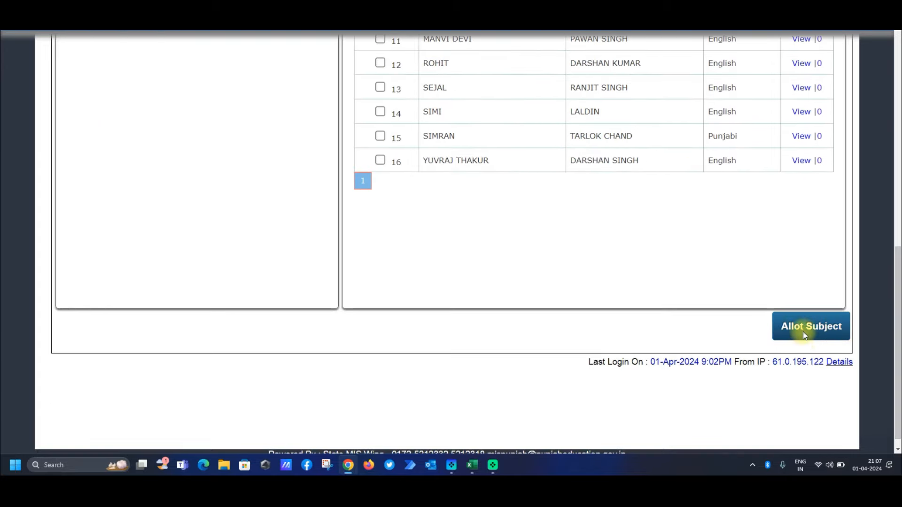
left_click_drag(896, 347, 896, 127)
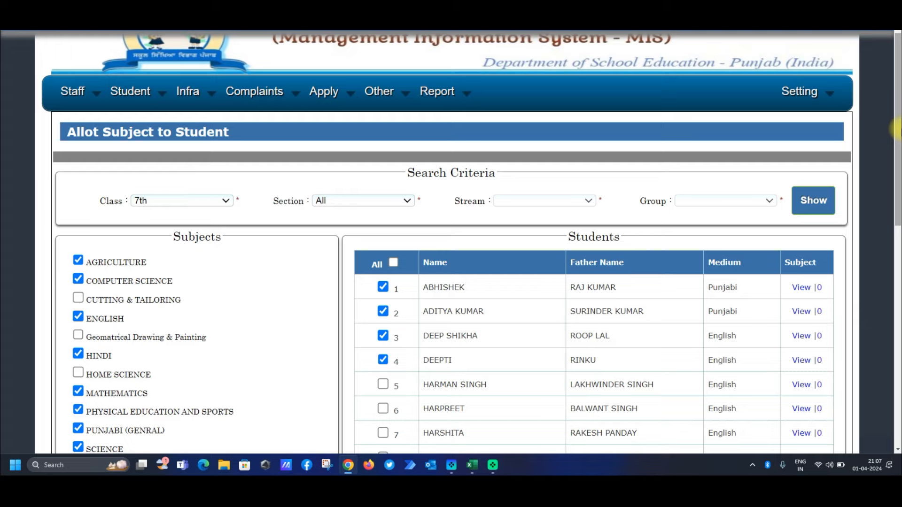
scroll(581, 179, "down", 2)
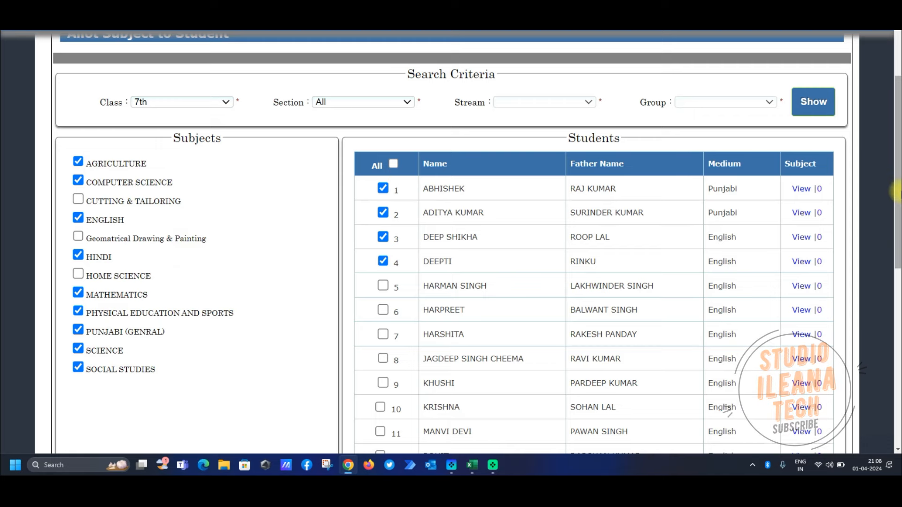
left_click_drag(895, 190, 898, 137)
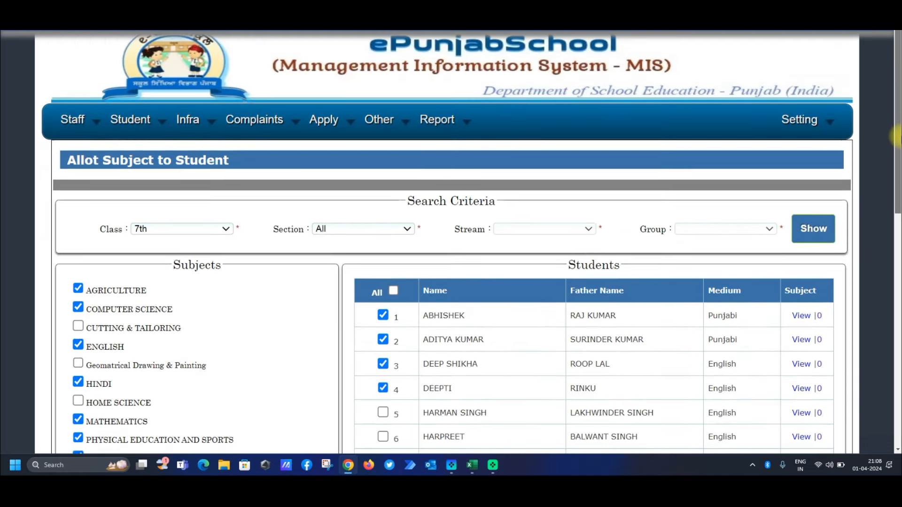
mouse_move(141, 126)
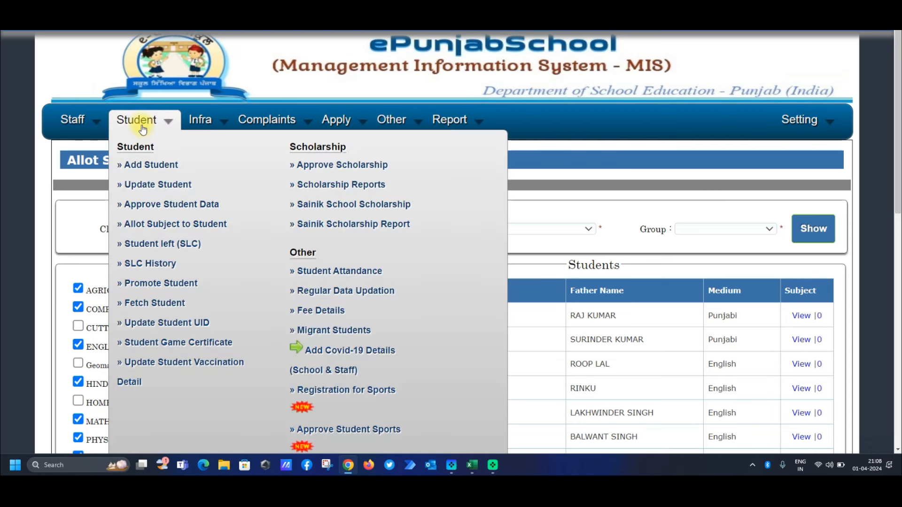